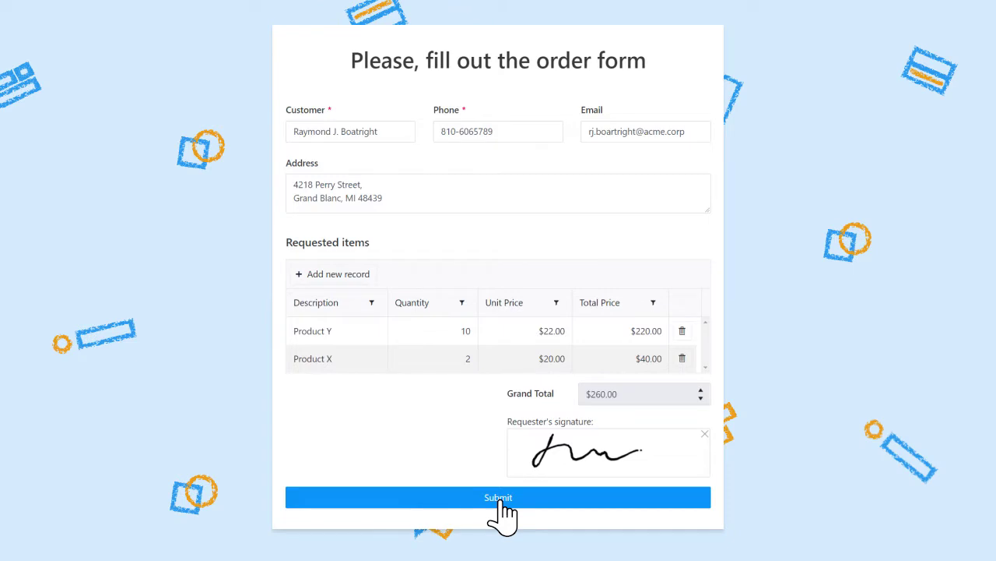
# Submit the filled order form to generate the Products and services Order document
pyautogui.click(502, 503)
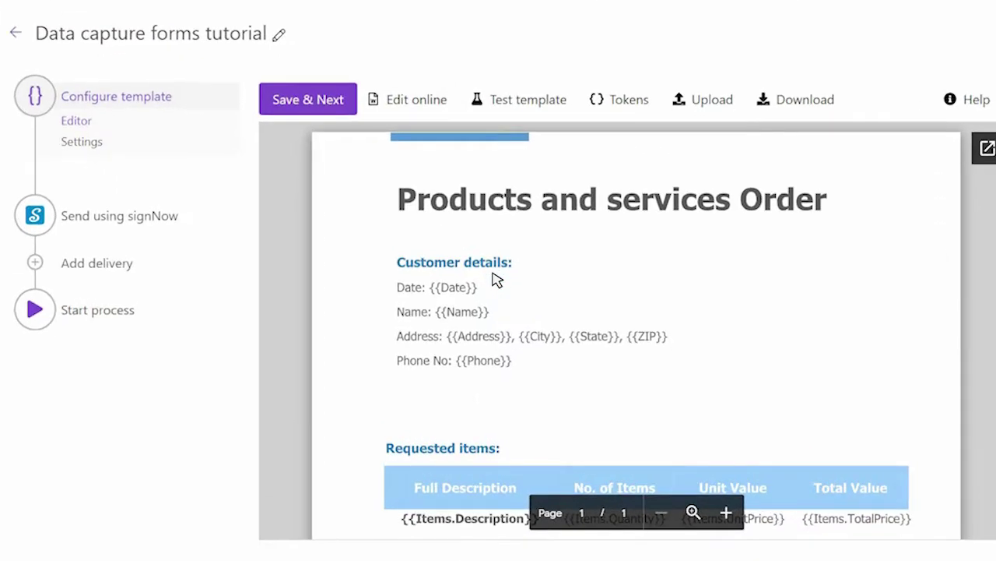
# Inspect the {{Date}} and {{Name}} tokens, then show the template's Tokens list
pyautogui.doubleClick(459, 295)
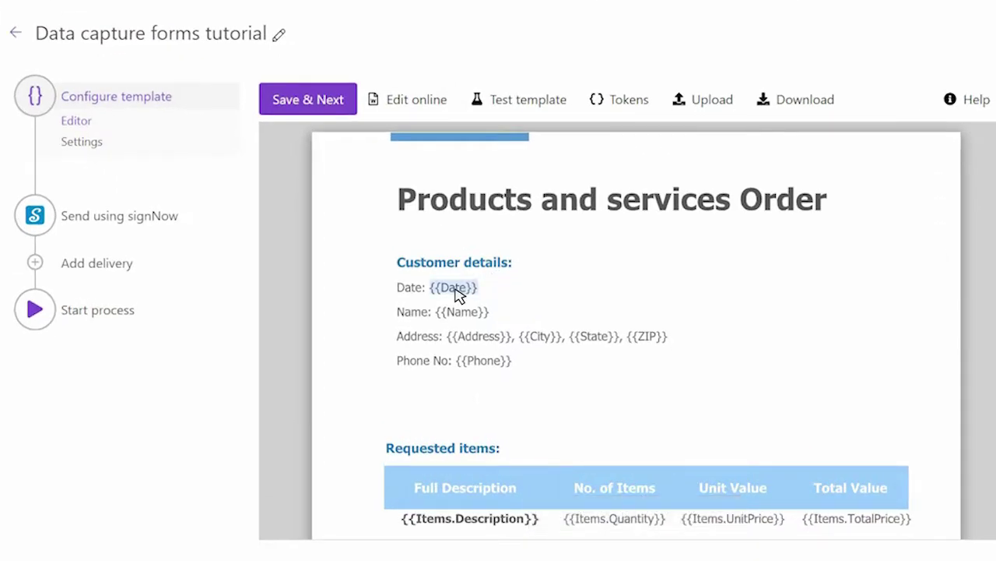
pyautogui.doubleClick(465, 314)
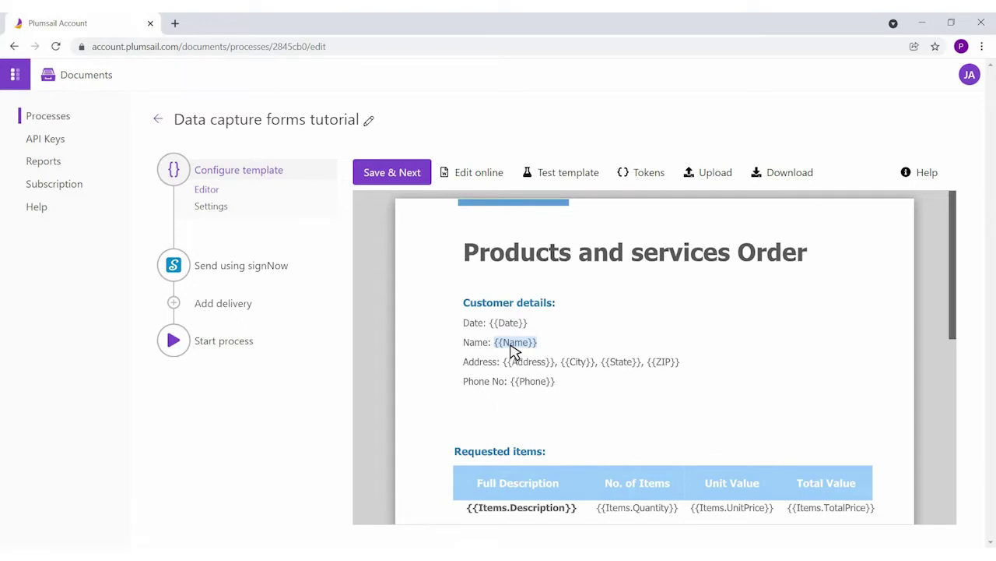
pyautogui.click(660, 181)
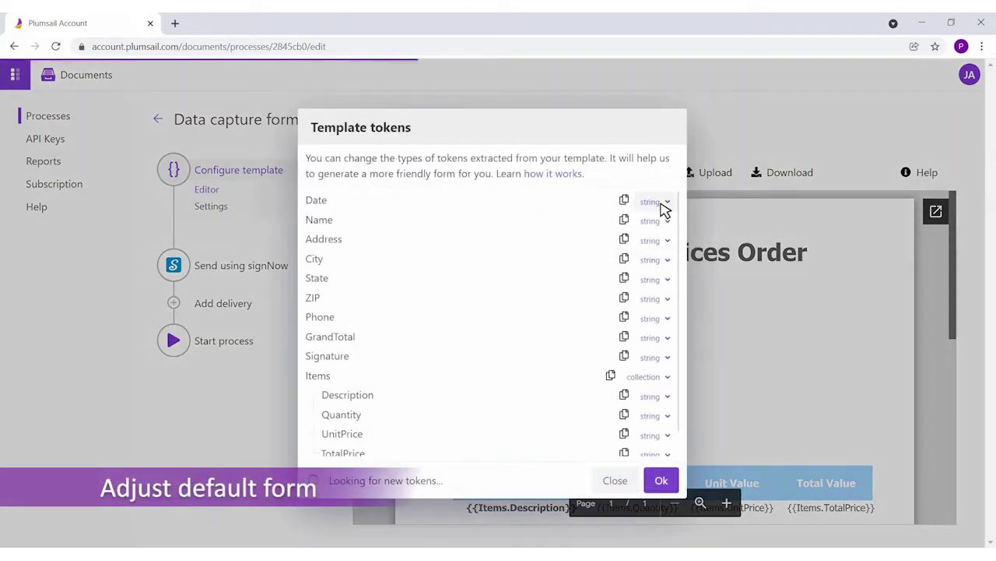
# Set the Date token's type to date and the ZIP token's type to number, then confirm
pyautogui.click(662, 203)
pyautogui.click(661, 258)
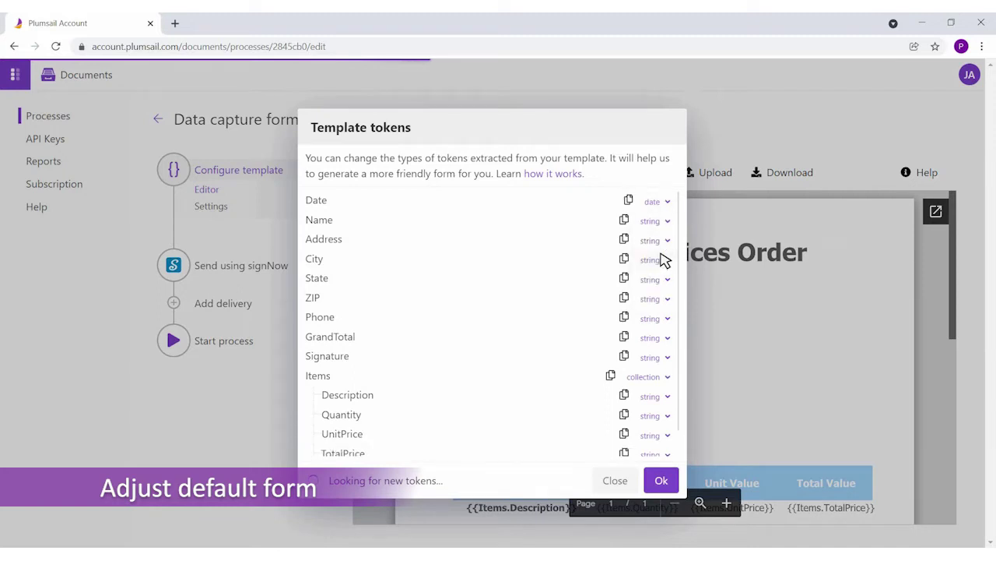
pyautogui.click(663, 303)
pyautogui.click(664, 372)
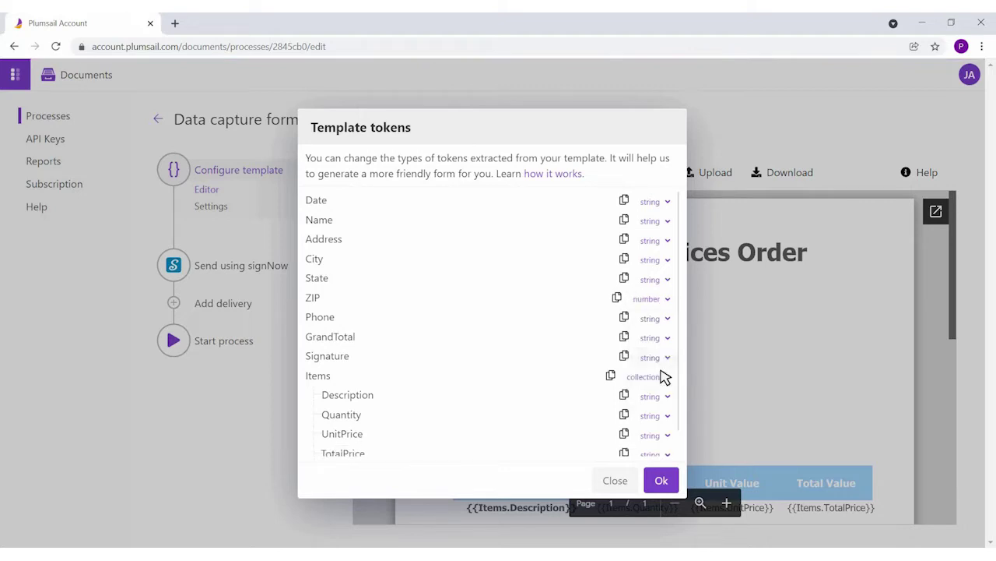
pyautogui.click(661, 482)
pyautogui.click(662, 482)
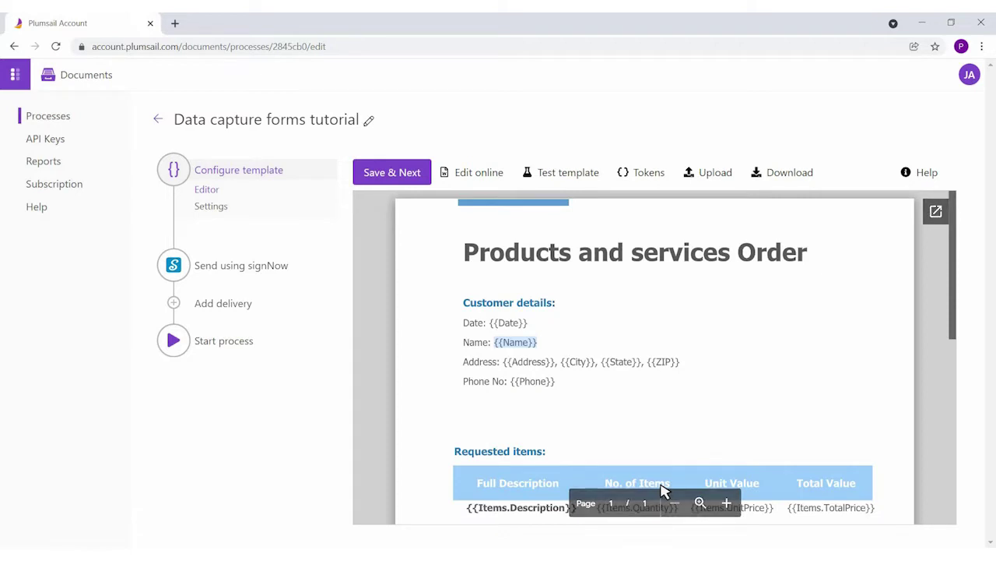
pyautogui.click(565, 183)
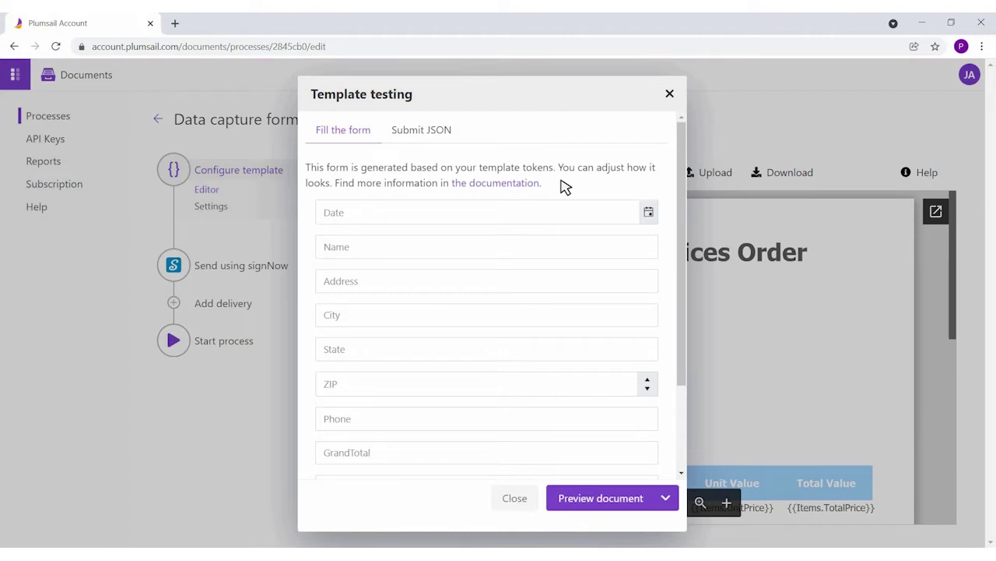
pyautogui.click(647, 218)
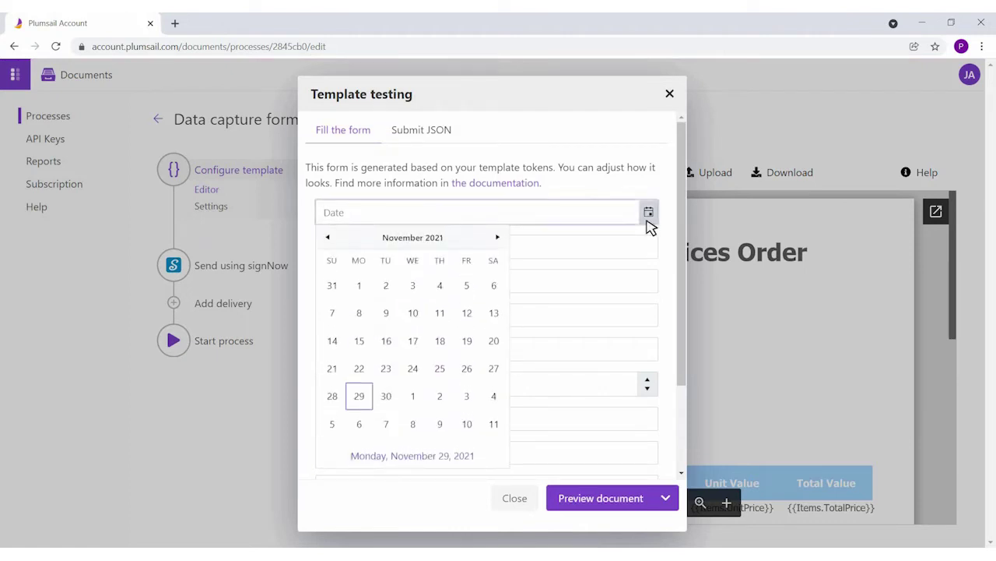
pyautogui.click(649, 222)
pyautogui.click(348, 391)
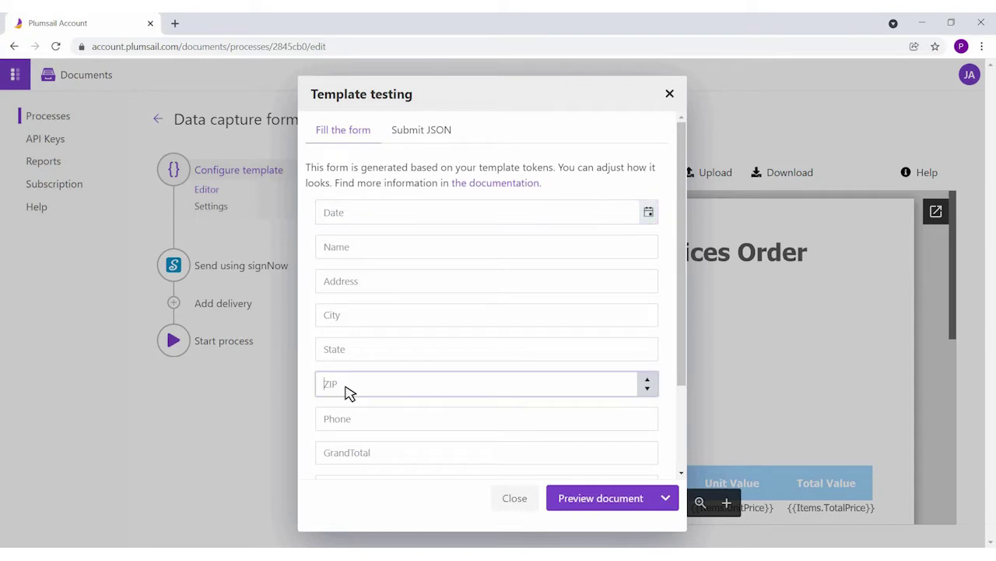
pyautogui.write('1')
pyautogui.click(520, 502)
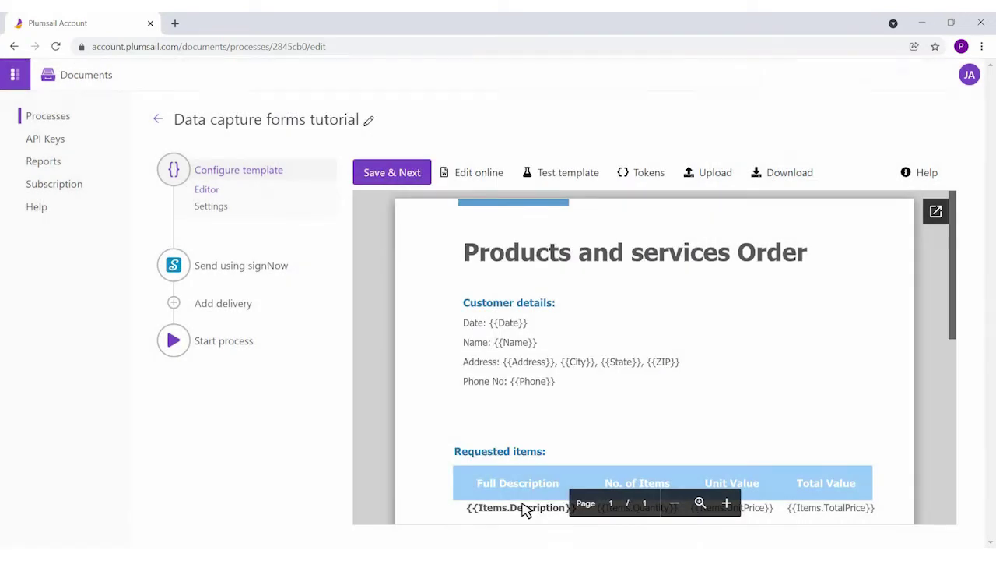
# Copy the Default form's web address from its page under Start process, then close that tab
pyautogui.click(234, 351)
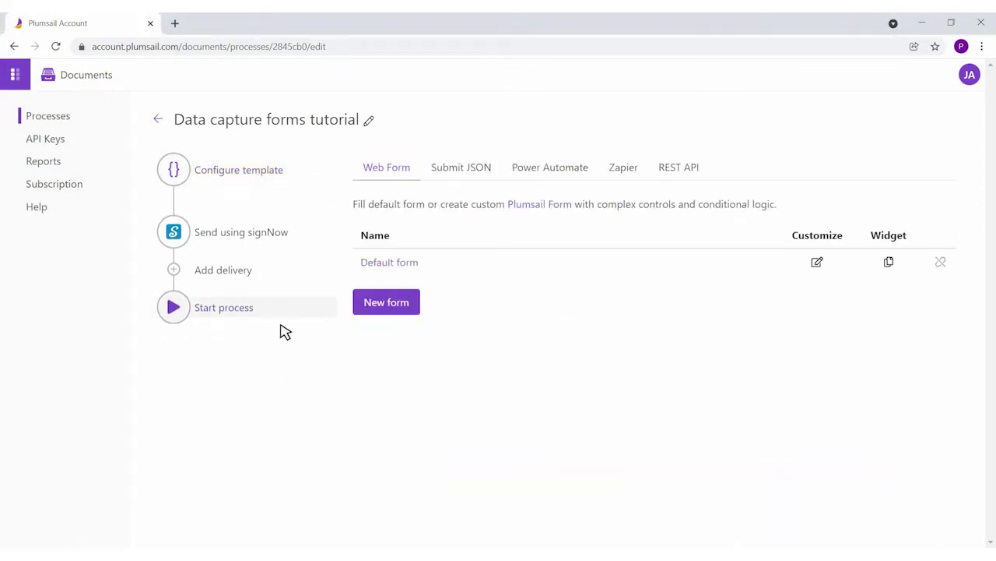
pyautogui.click(408, 267)
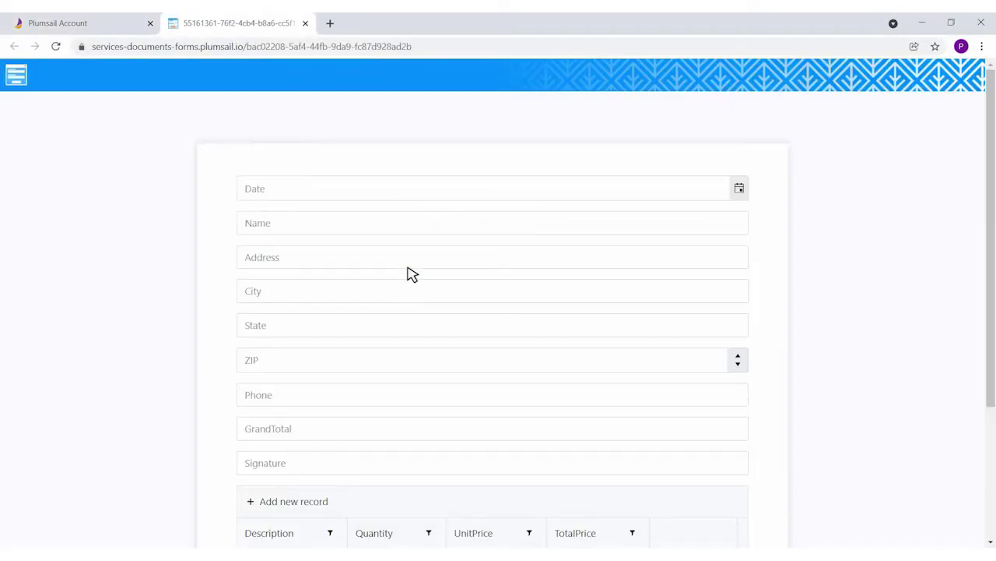
pyautogui.click(308, 47)
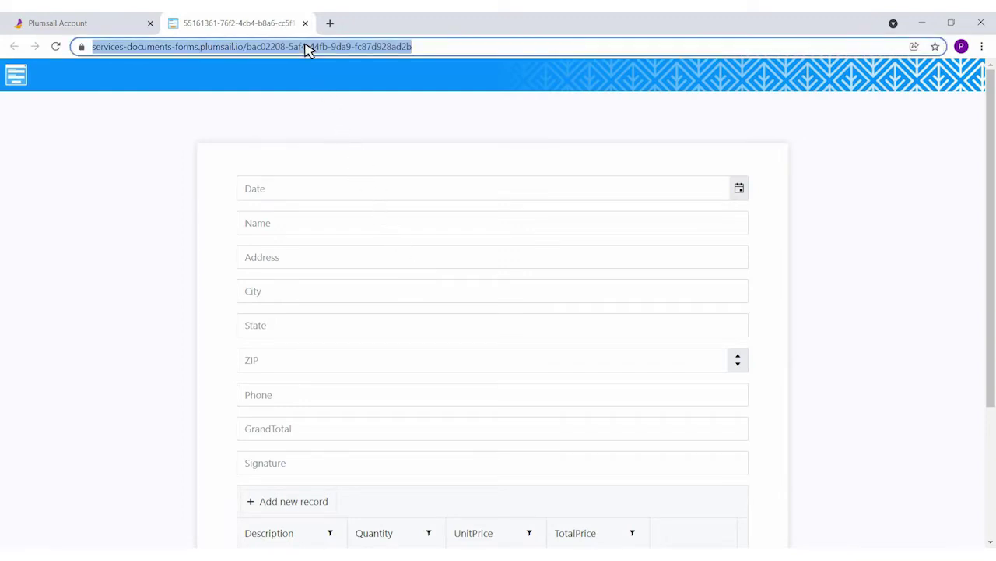
pyautogui.rightClick(307, 48)
pyautogui.click(319, 123)
pyautogui.hotkey('alt', 'Tab')
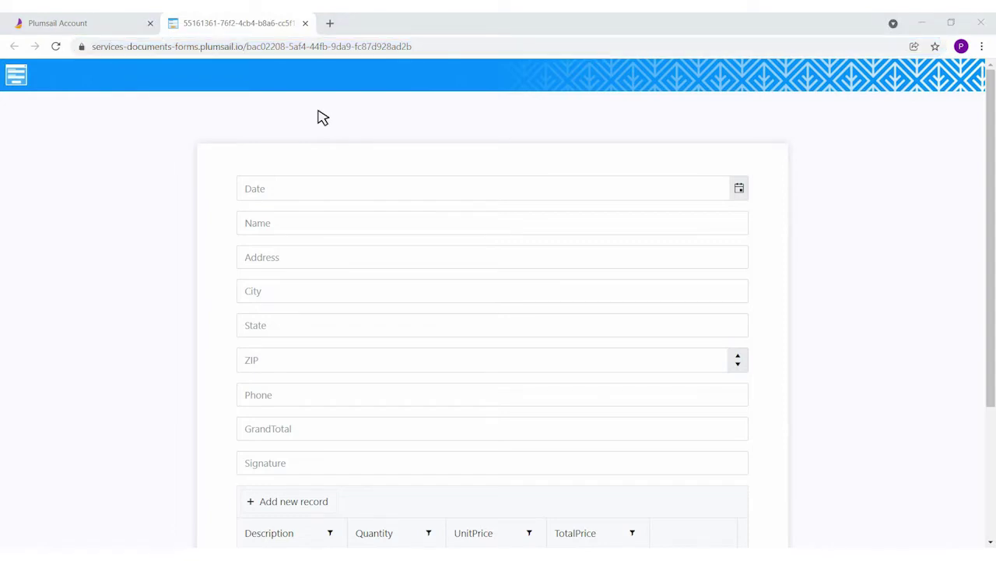
pyautogui.click(306, 25)
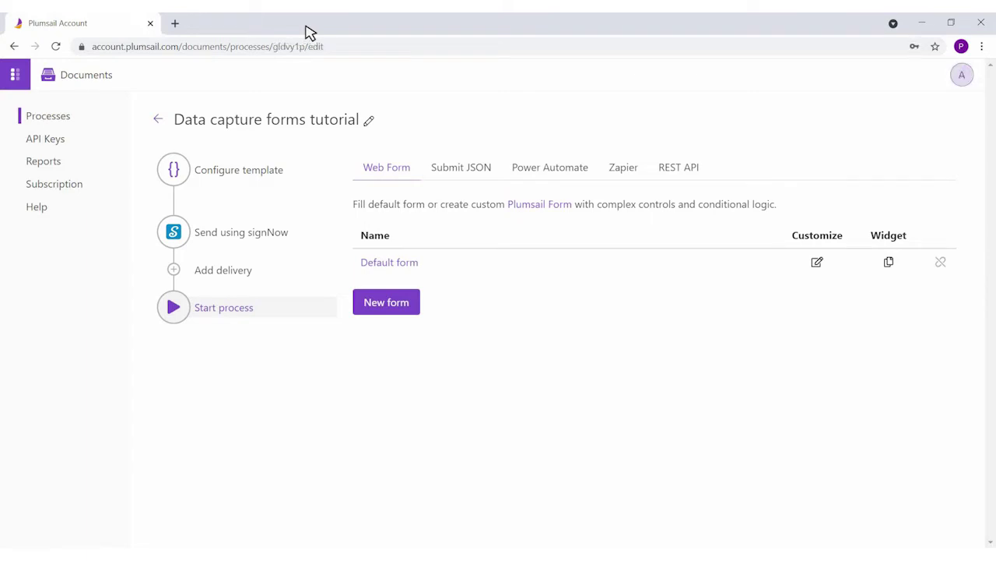
# Create a customizable copy of the Default form via Customize and Proceed
pyautogui.click(817, 264)
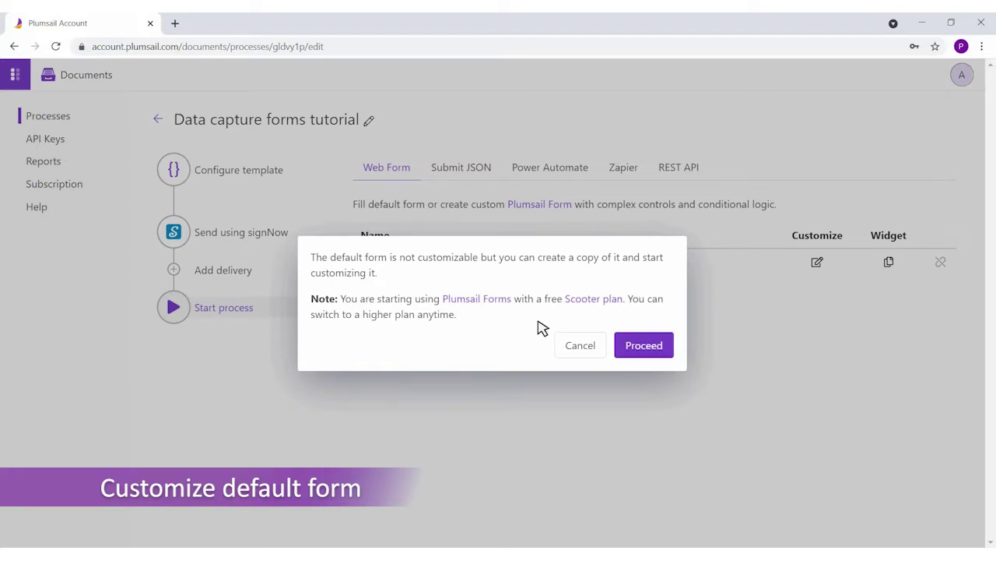
pyautogui.click(642, 352)
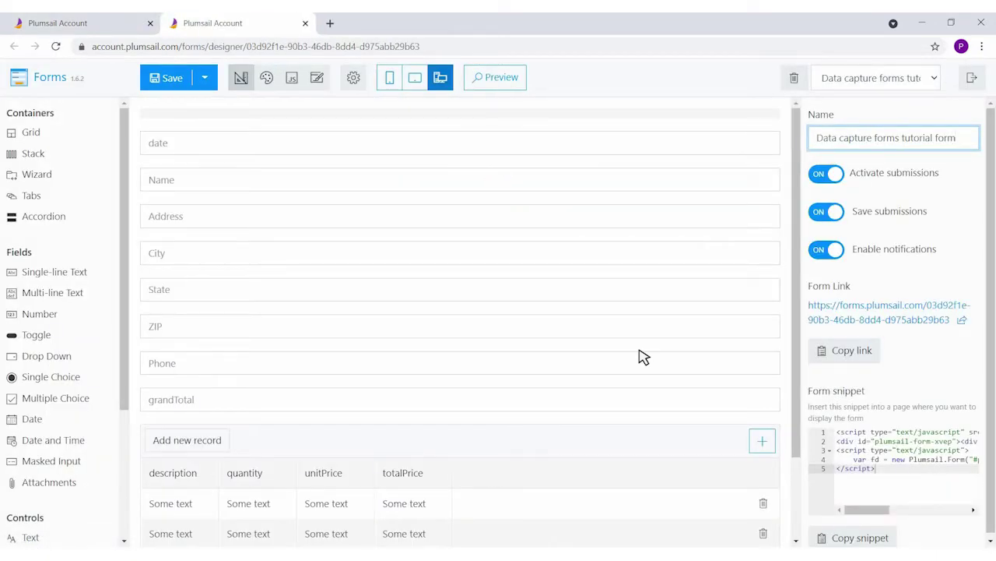
# Add an 'Order form' text block formatted as Heading 1 at the top of the form
pyautogui.moveTo(73, 411); pyautogui.dragTo(239, 119)
pyautogui.doubleClick(239, 138)
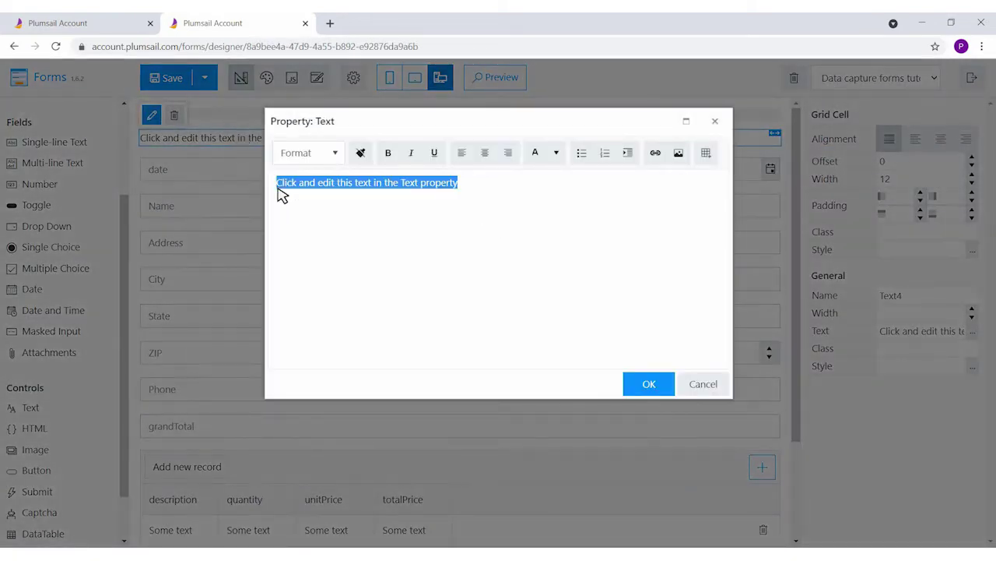
pyautogui.write('Order form')
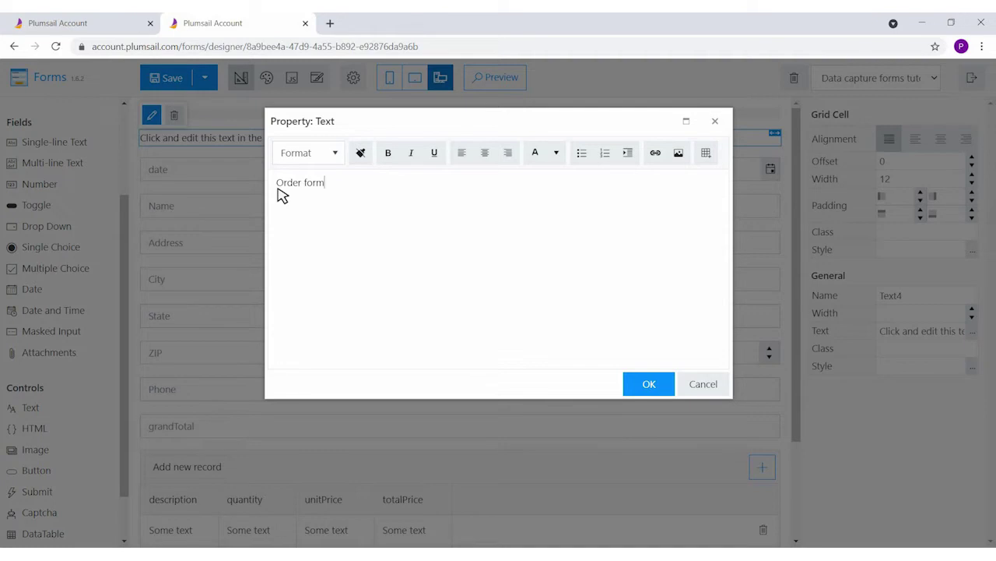
pyautogui.tripleClick(277, 187)
pyautogui.click(330, 153)
pyautogui.click(325, 223)
pyautogui.click(648, 384)
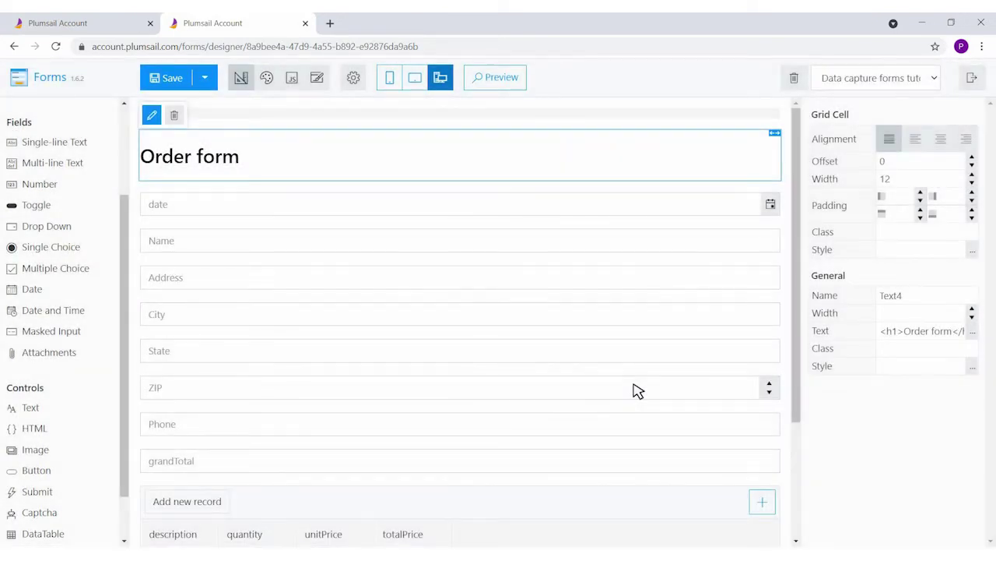
pyautogui.click(638, 204)
# Shrink the date and Name fields to half width and place them side by side in the first row
pyautogui.moveTo(775, 194); pyautogui.dragTo(448, 201)
pyautogui.click(774, 233)
pyautogui.moveTo(774, 233); pyautogui.dragTo(444, 231)
pyautogui.moveTo(423, 198); pyautogui.dragTo(666, 212)
pyautogui.moveTo(433, 237); pyautogui.dragTo(409, 202)
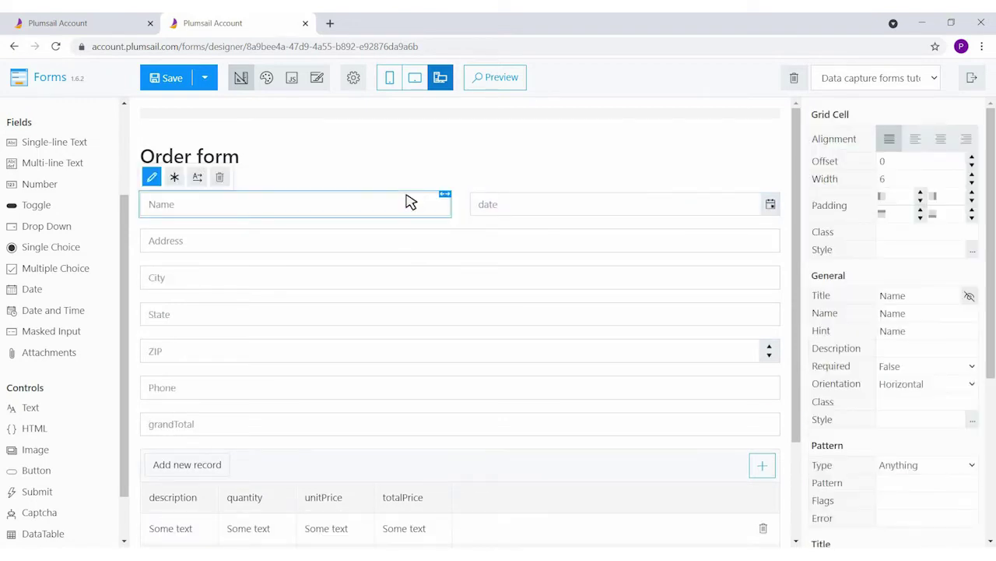
# Show the Name field's title, set its hint to 'Full Name', and open theme settings
pyautogui.click(969, 297)
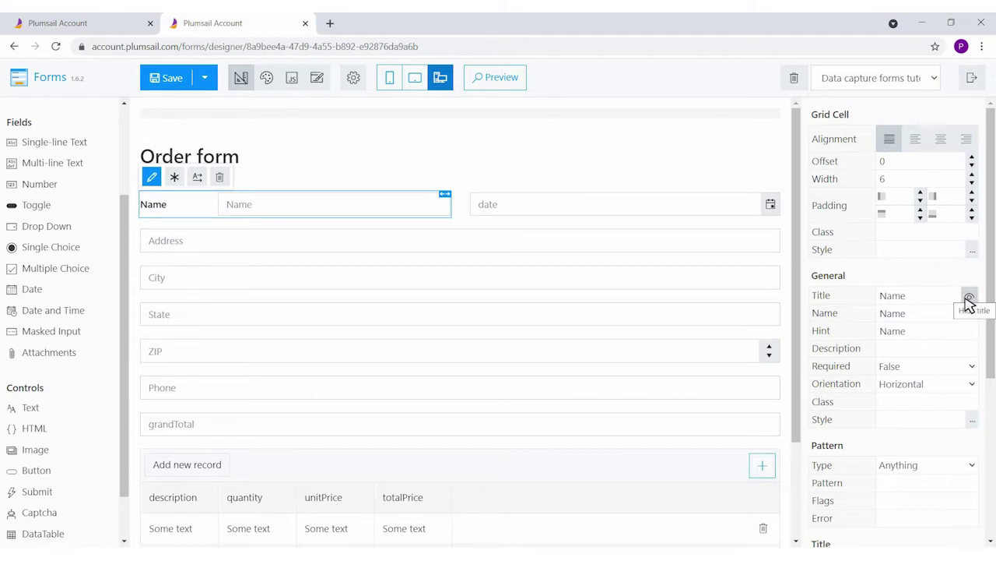
pyautogui.doubleClick(885, 334)
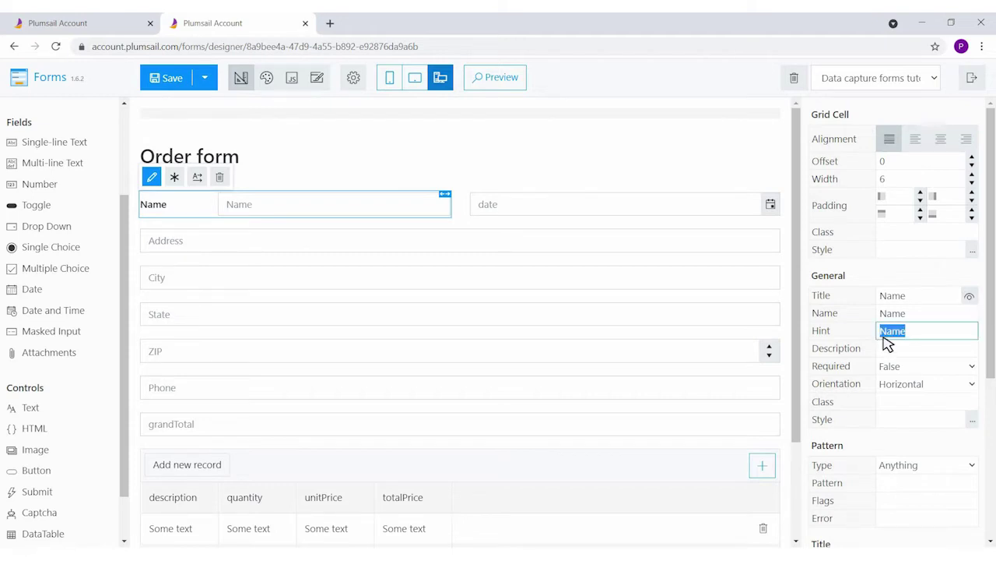
pyautogui.write('Full Name')
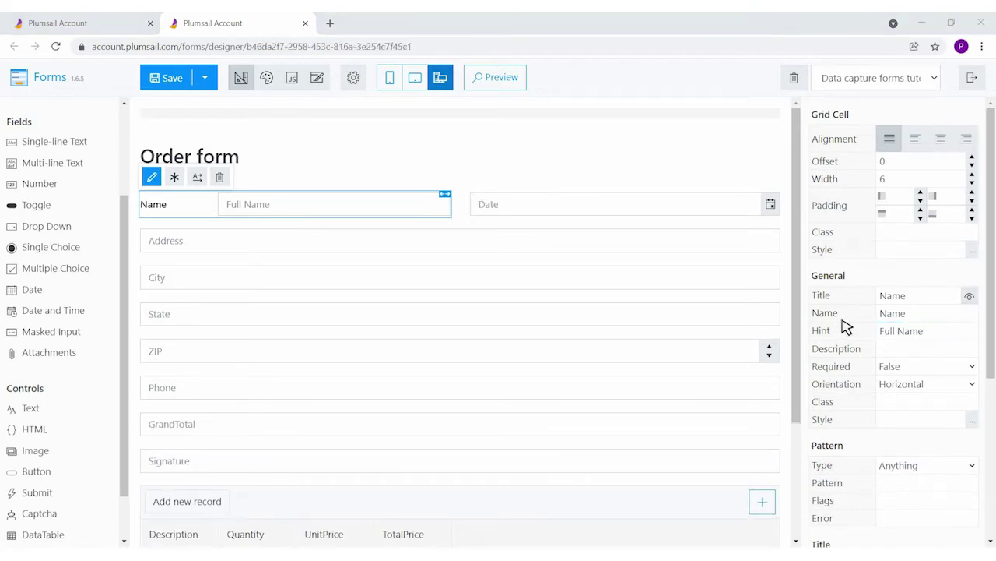
pyautogui.click(267, 81)
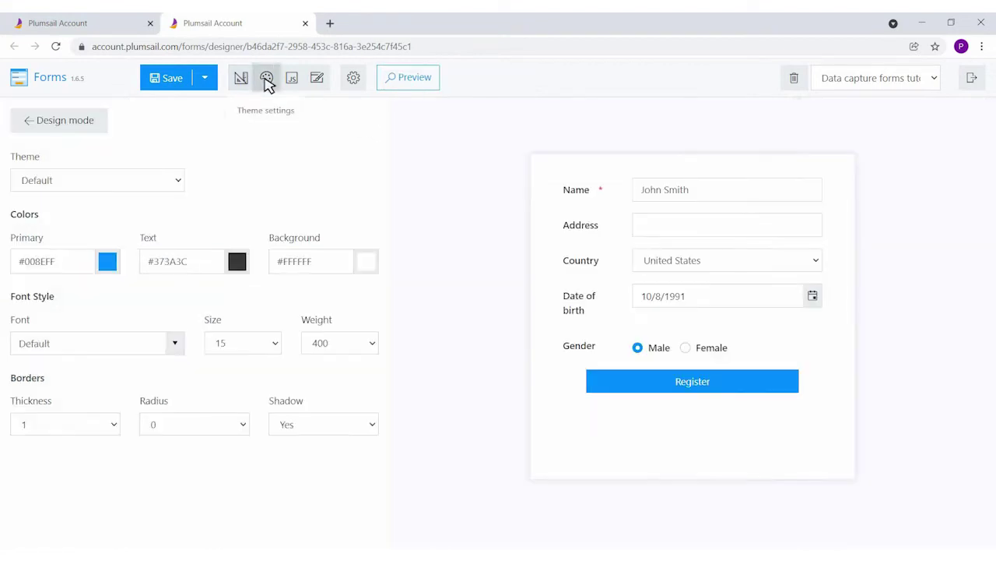
# Try the Compact and Soft themes, then apply the Green theme
pyautogui.click(178, 185)
pyautogui.click(165, 242)
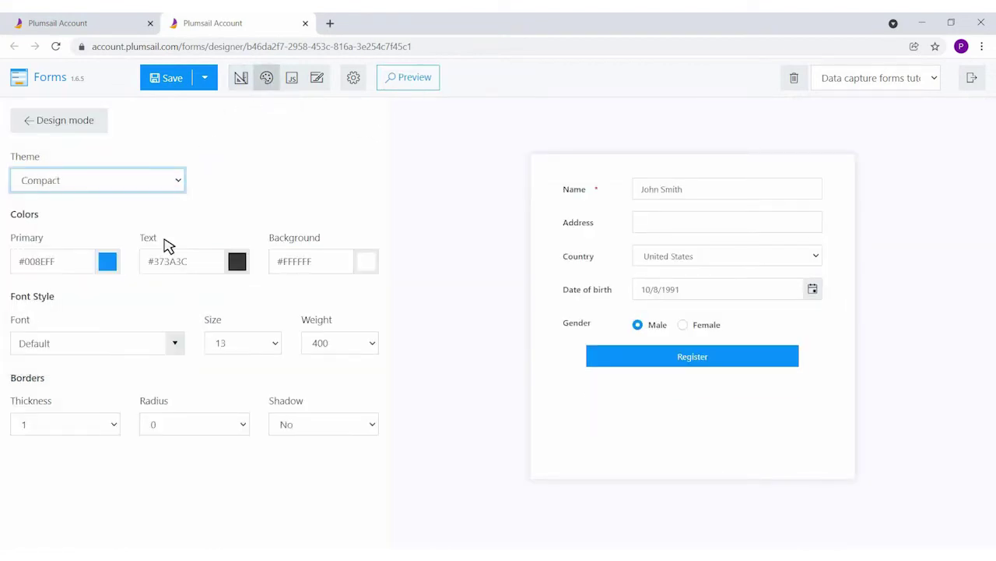
pyautogui.click(166, 181)
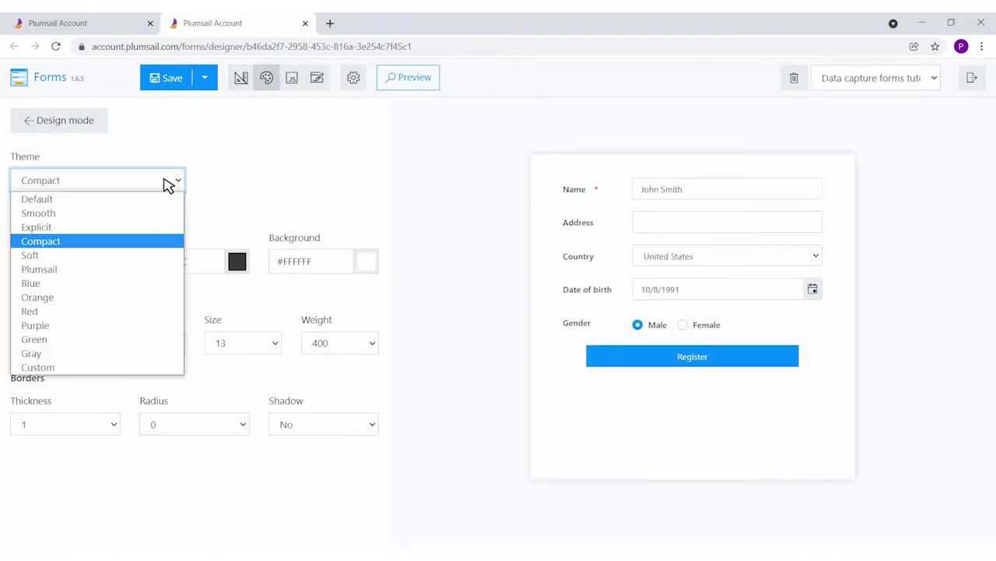
pyautogui.click(164, 255)
pyautogui.click(167, 184)
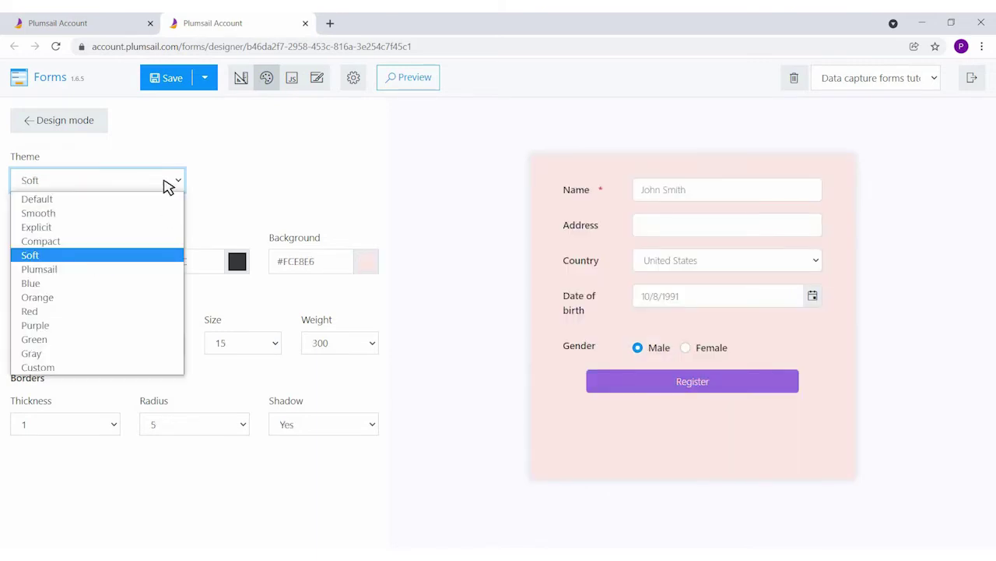
pyautogui.click(166, 341)
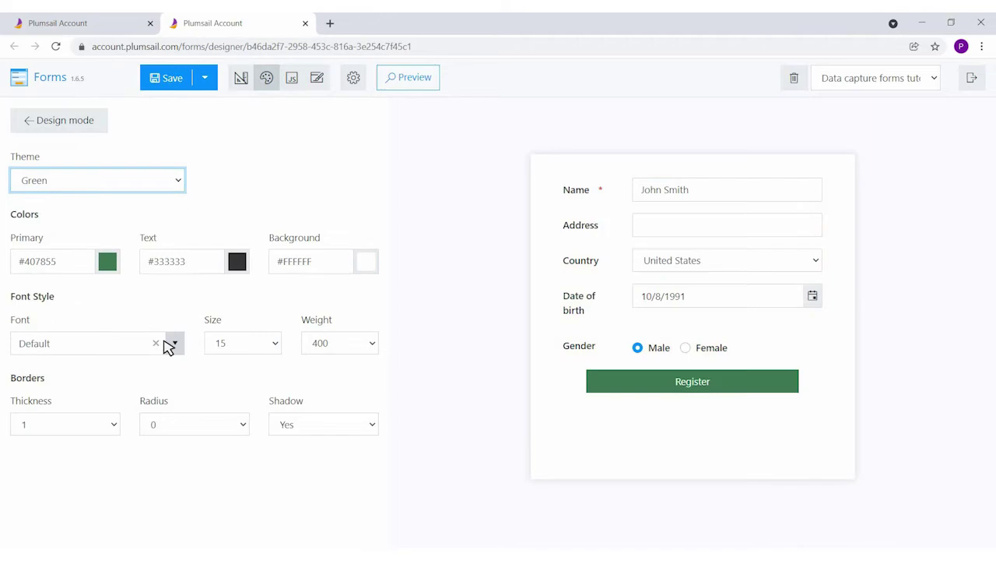
pyautogui.click(66, 123)
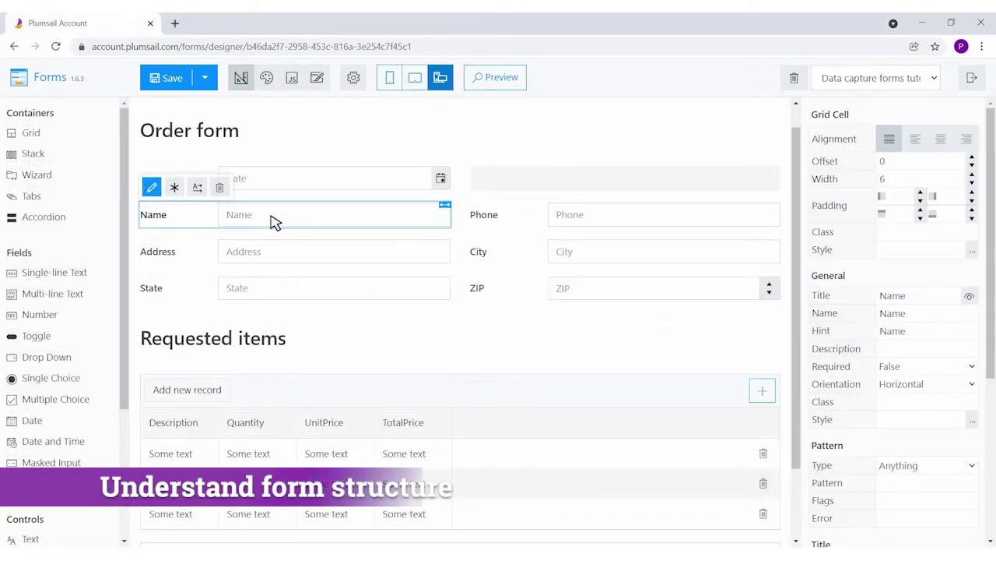
pyautogui.doubleClick(894, 315)
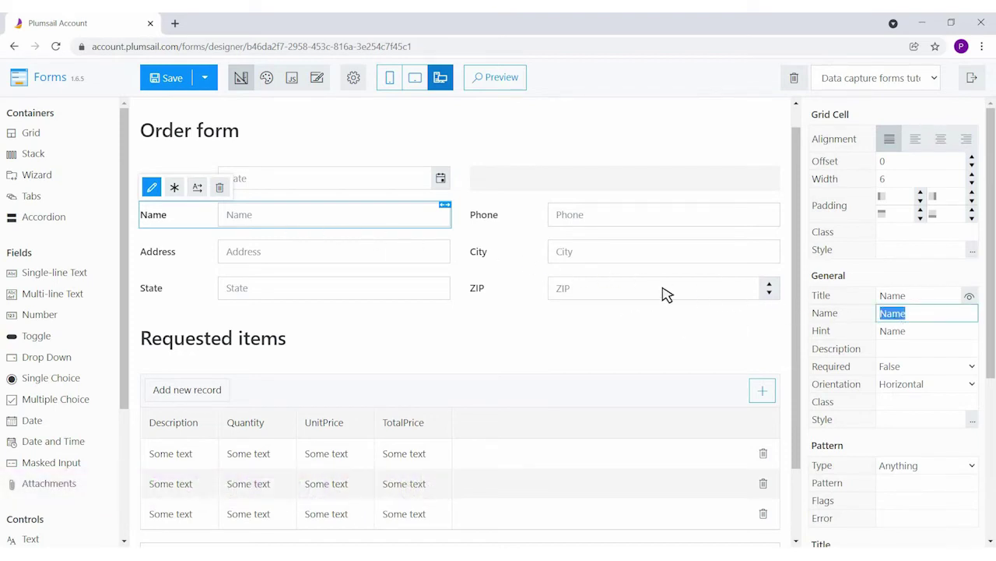
pyautogui.click(397, 260)
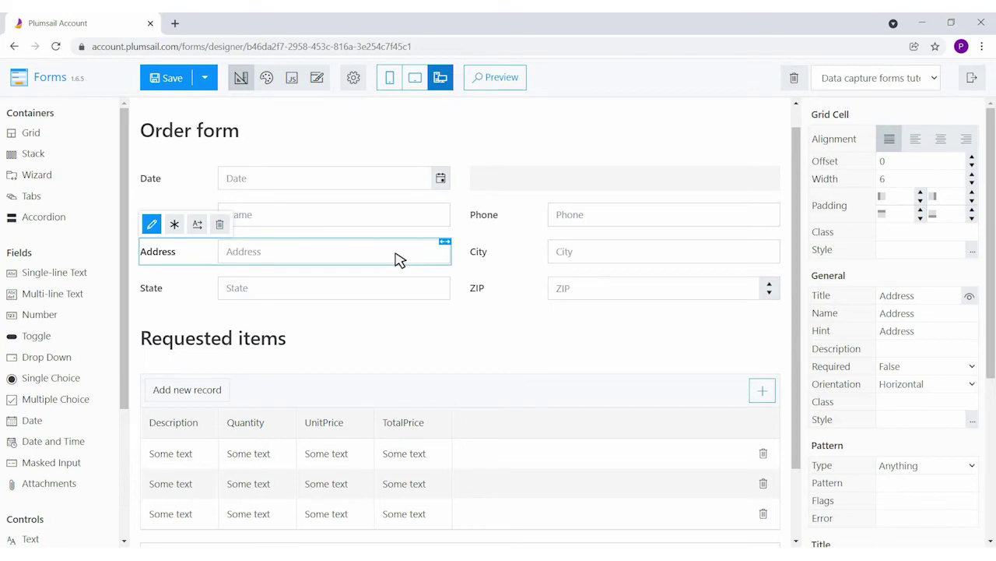
pyautogui.doubleClick(894, 316)
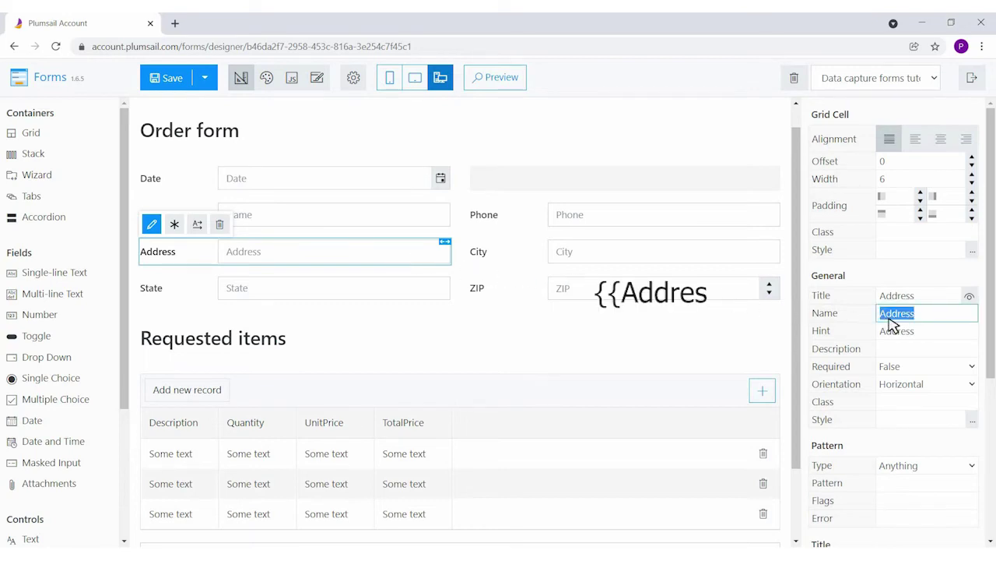
pyautogui.click(434, 396)
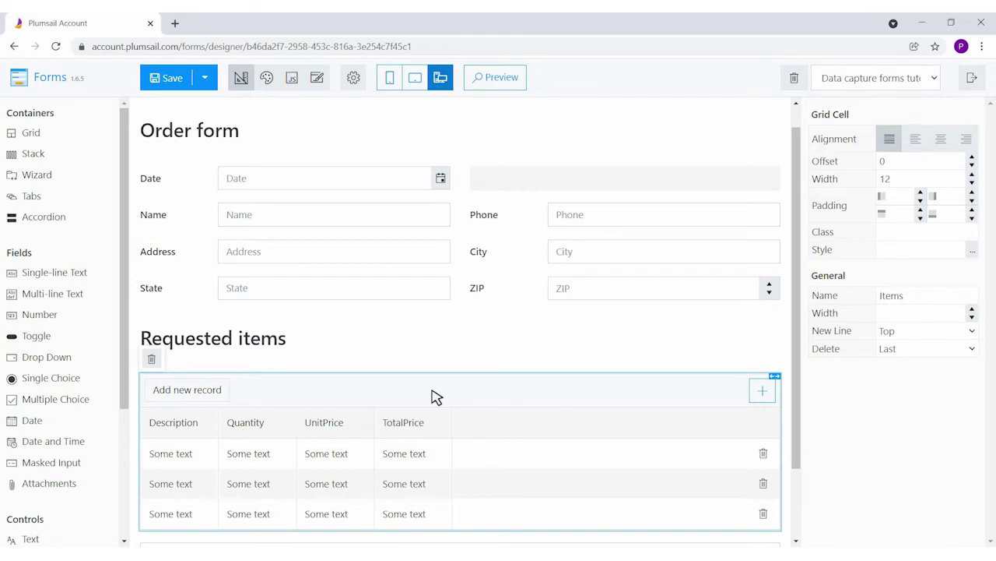
pyautogui.doubleClick(892, 297)
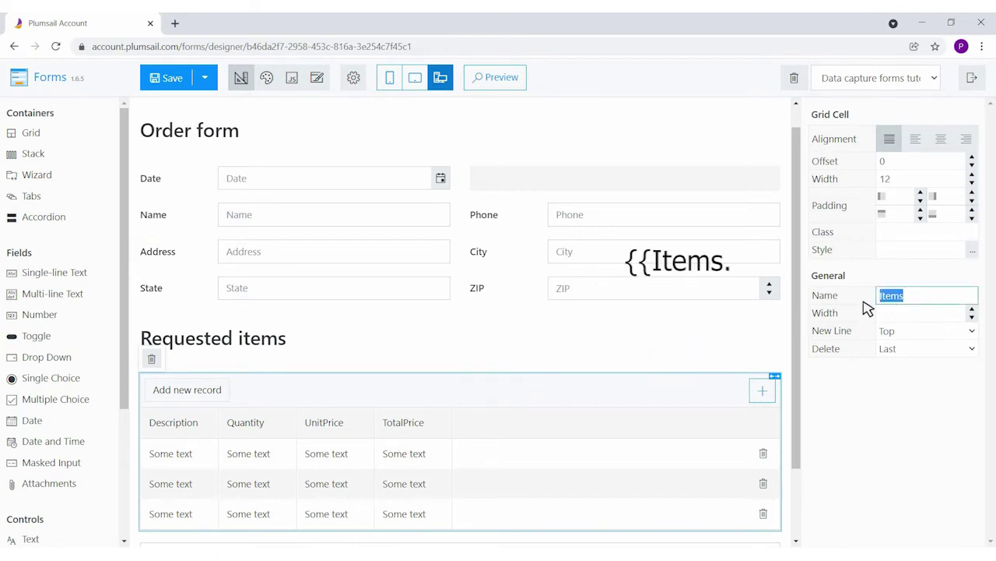
pyautogui.click(194, 423)
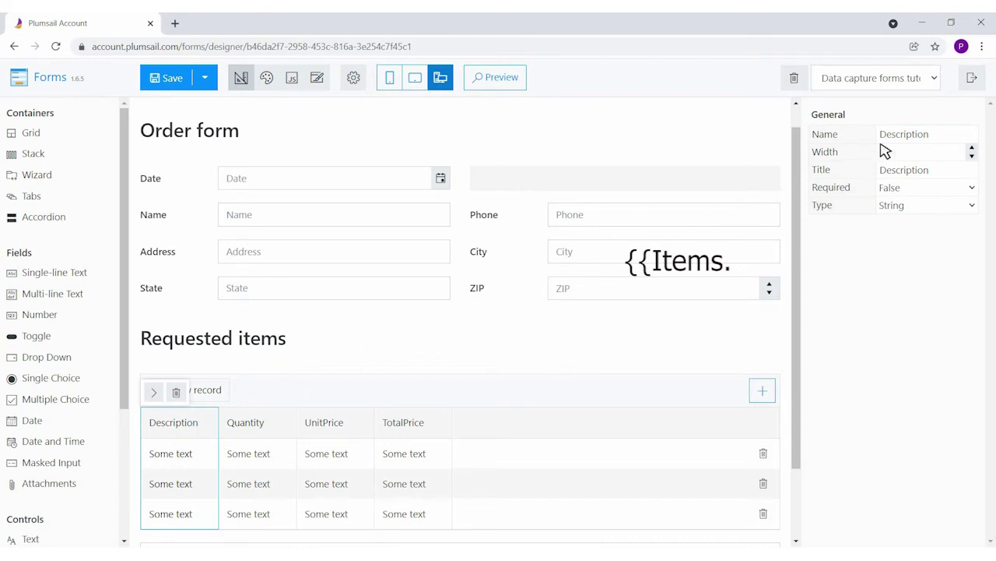
pyautogui.doubleClick(903, 137)
pyautogui.click(256, 427)
pyautogui.click(897, 138)
pyautogui.doubleClick(899, 137)
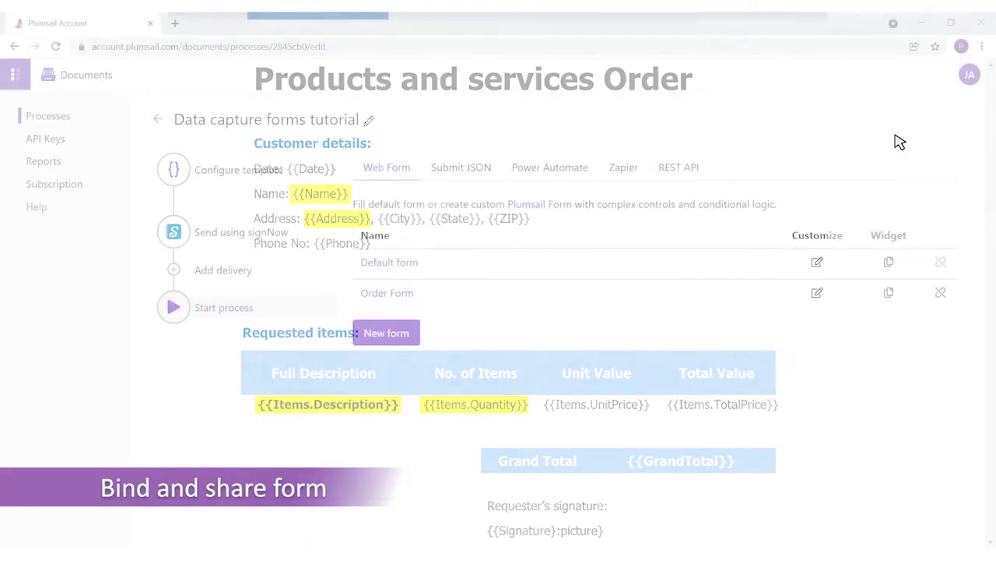
# Unbind Order Form, then bind it again to the process as an existing form
pyautogui.click(942, 294)
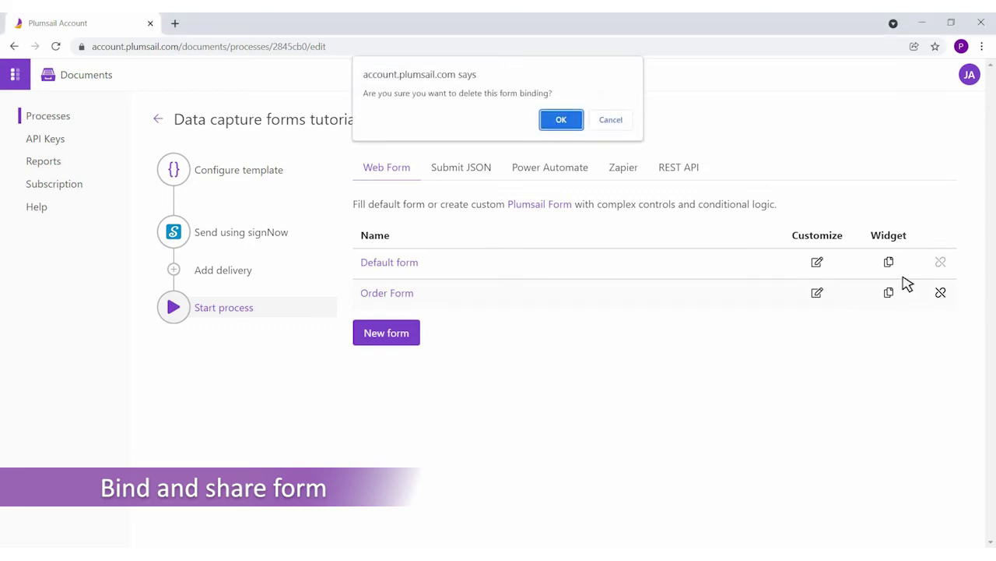
pyautogui.click(560, 124)
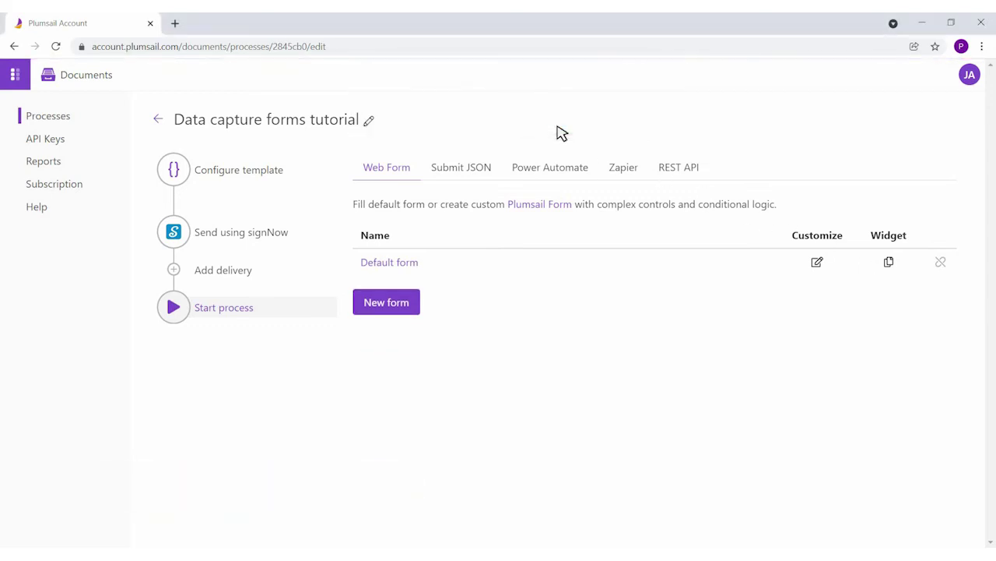
pyautogui.click(381, 304)
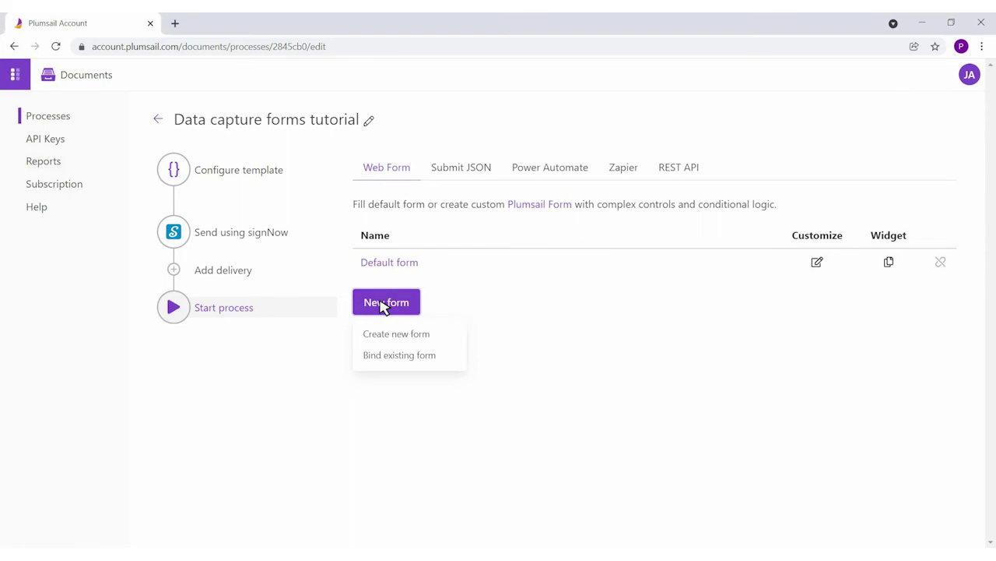
pyautogui.click(383, 362)
pyautogui.click(380, 312)
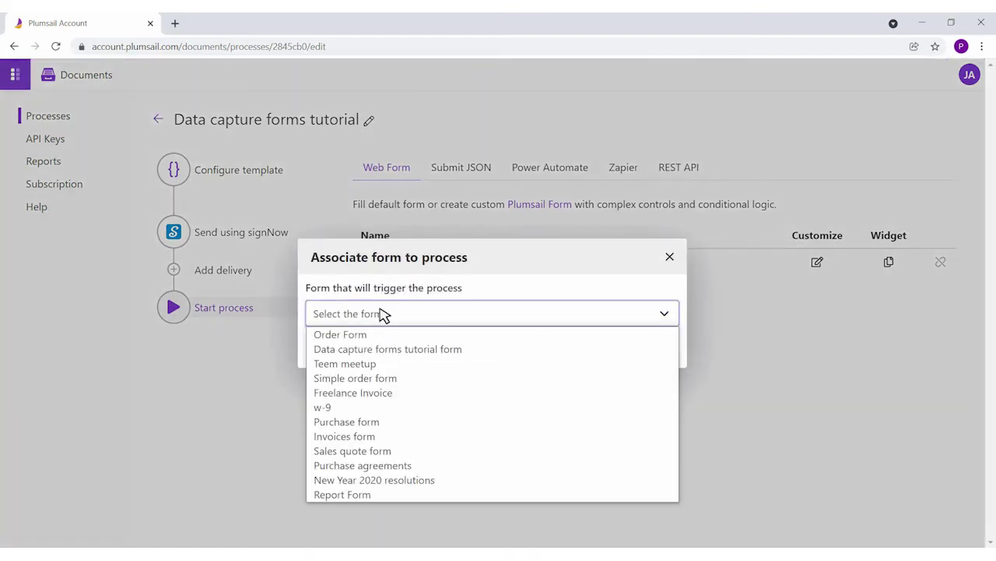
pyautogui.click(383, 336)
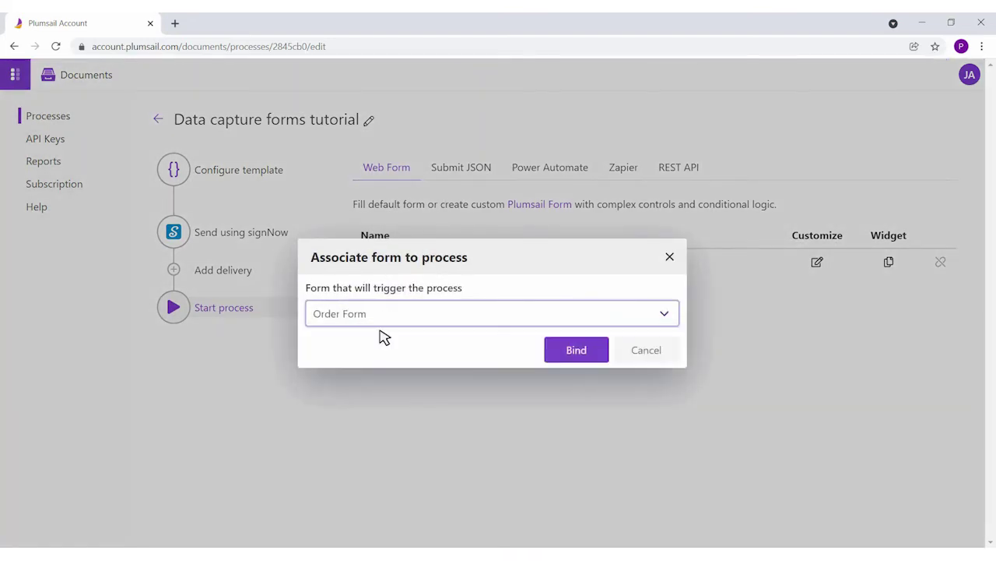
pyautogui.click(575, 360)
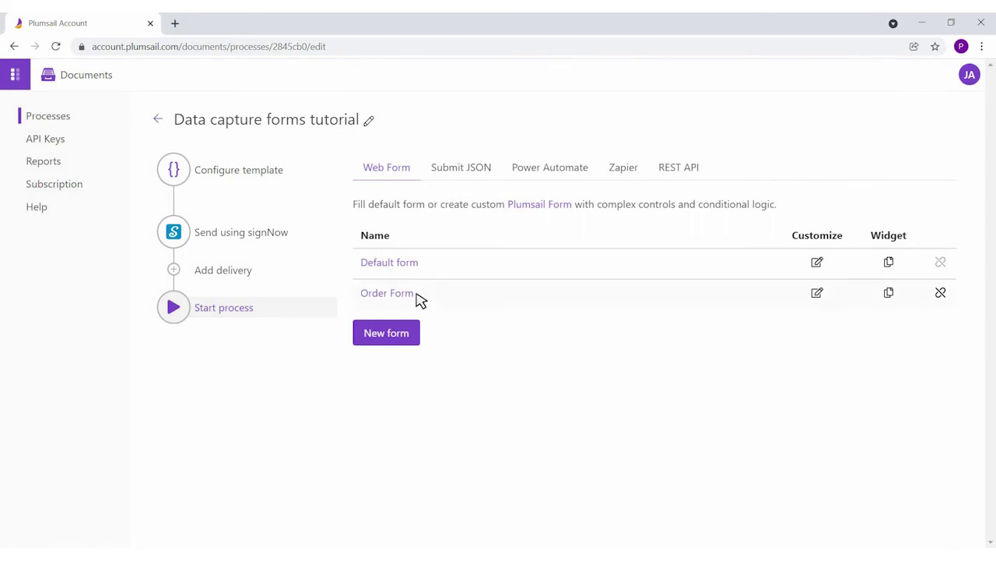
pyautogui.click(413, 294)
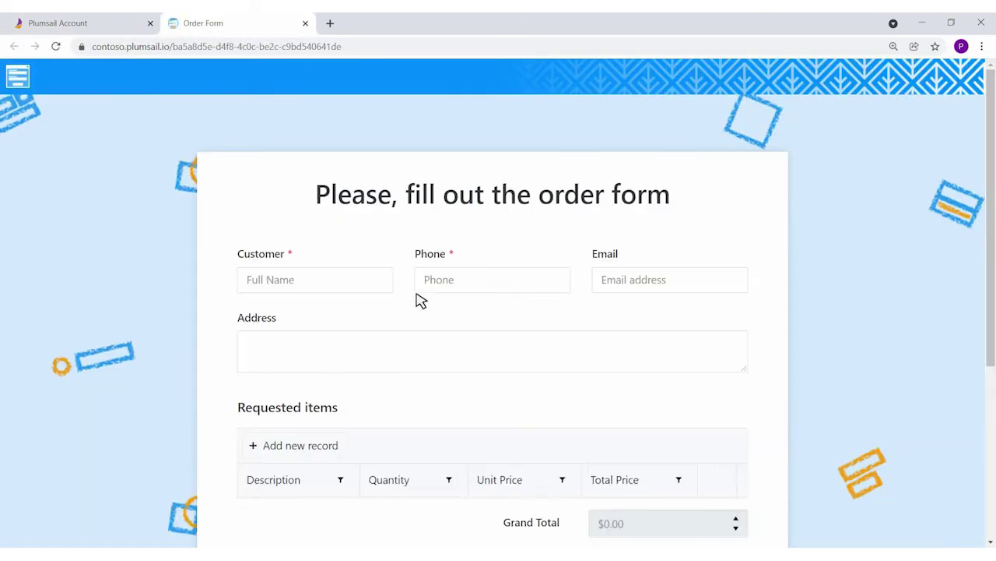
# Copy the Order Form's web address, close its page, then copy its widget embed code
pyautogui.click(213, 47)
pyautogui.rightClick(213, 48)
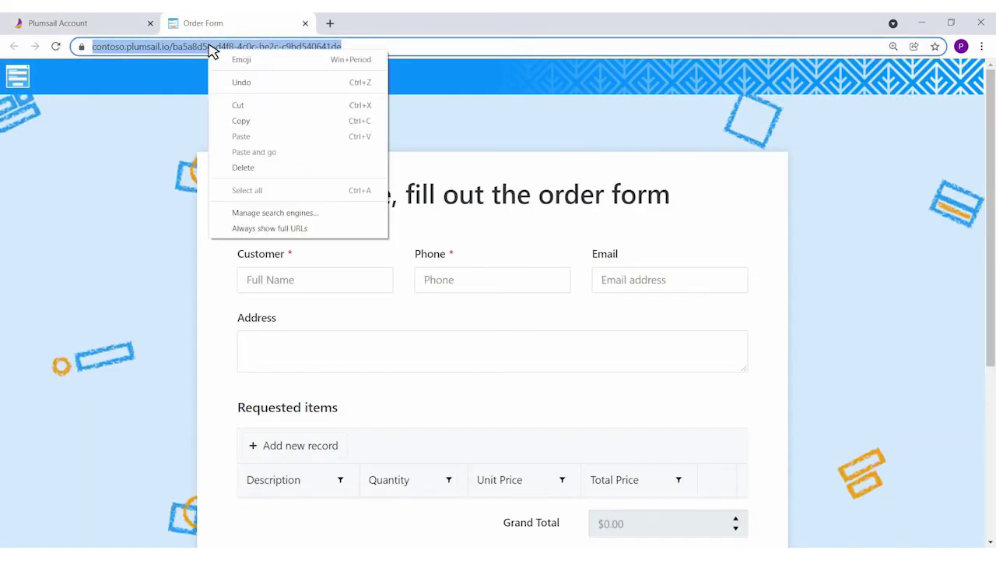
pyautogui.click(232, 118)
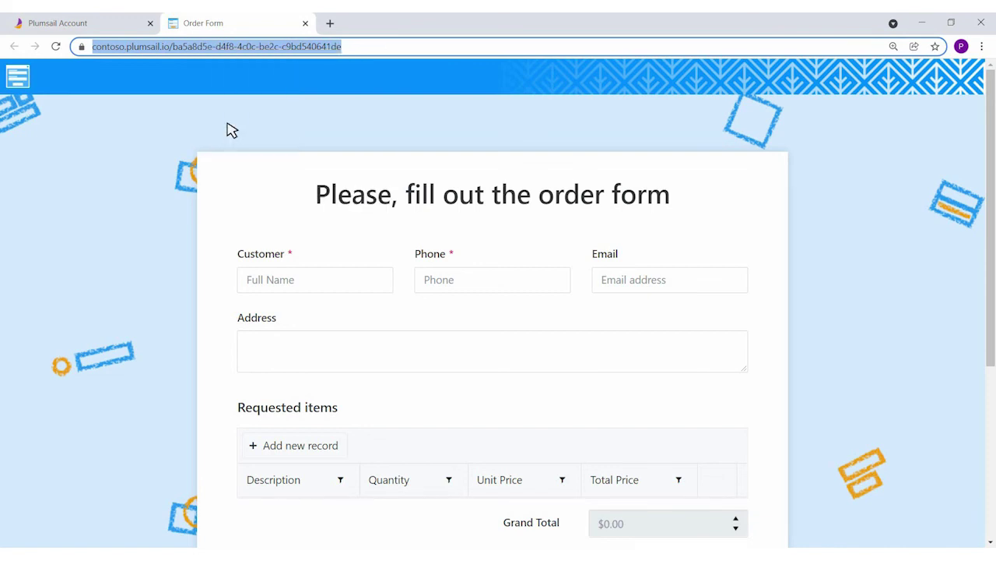
pyautogui.click(305, 23)
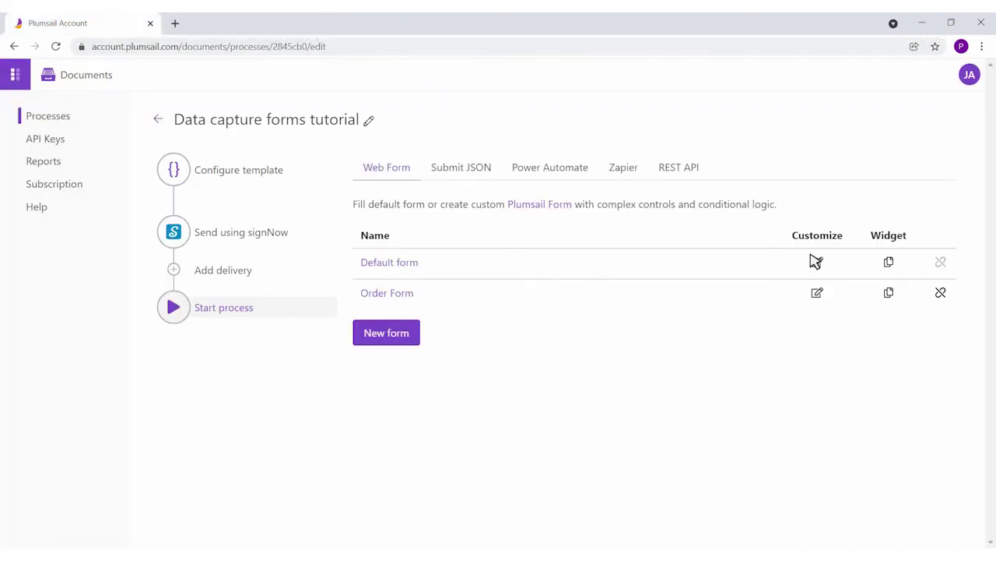
pyautogui.click(890, 294)
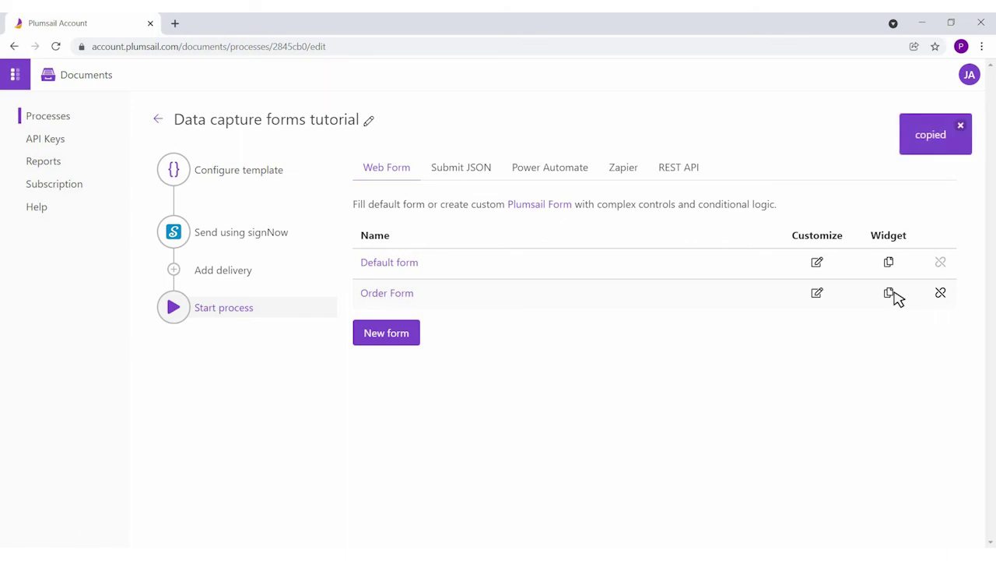